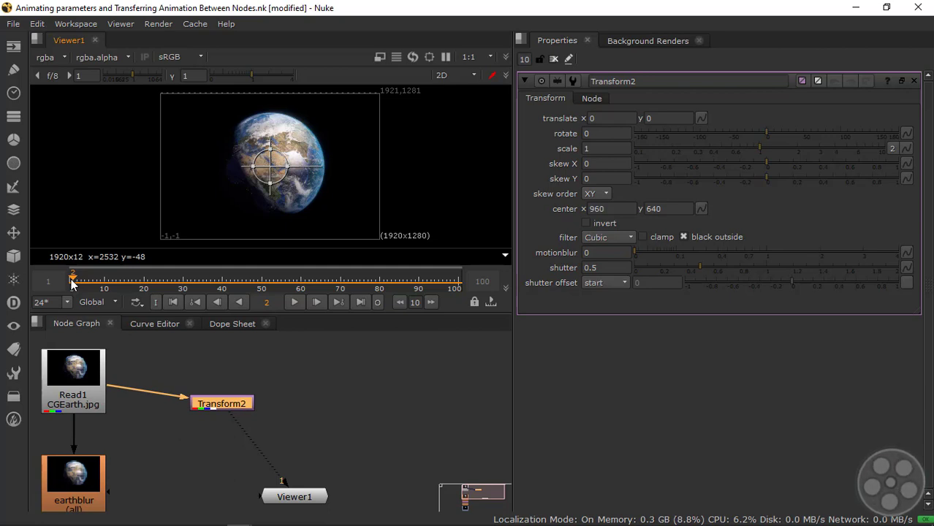
Set a keyframe on the rotate parameter of Transform2 at frame 1
click(71, 285)
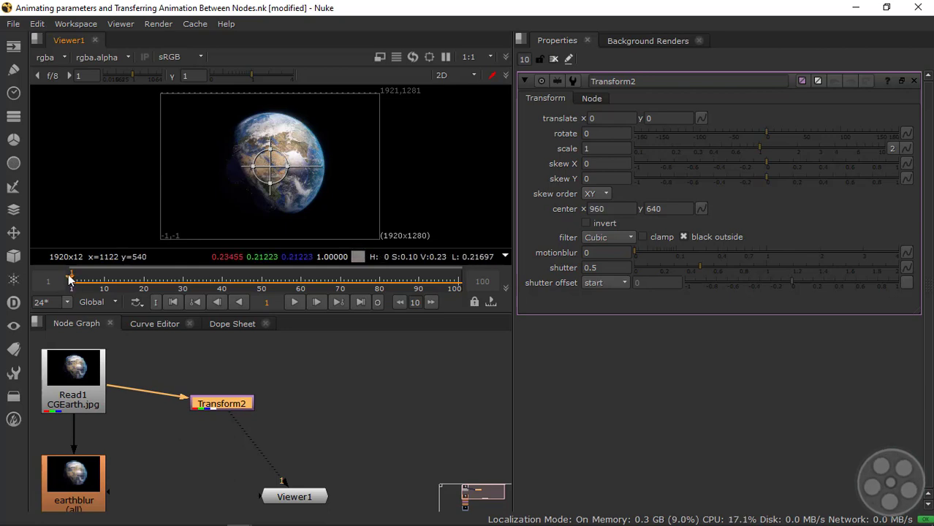
drag(97, 278, 301, 281)
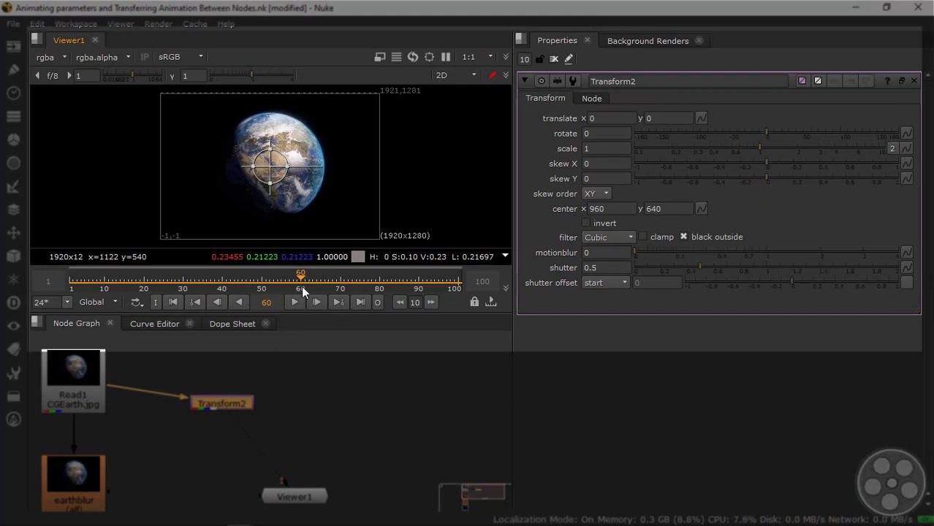
drag(301, 287, 68, 279)
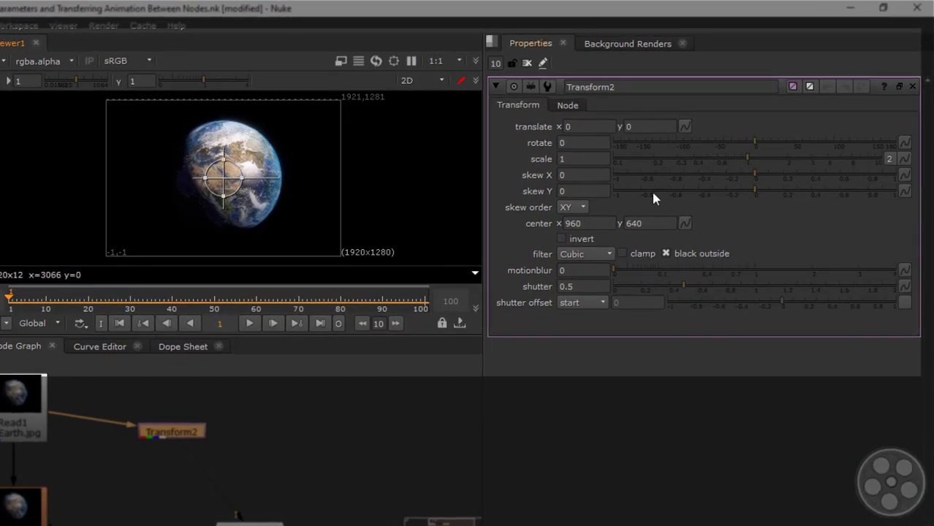
click(905, 143)
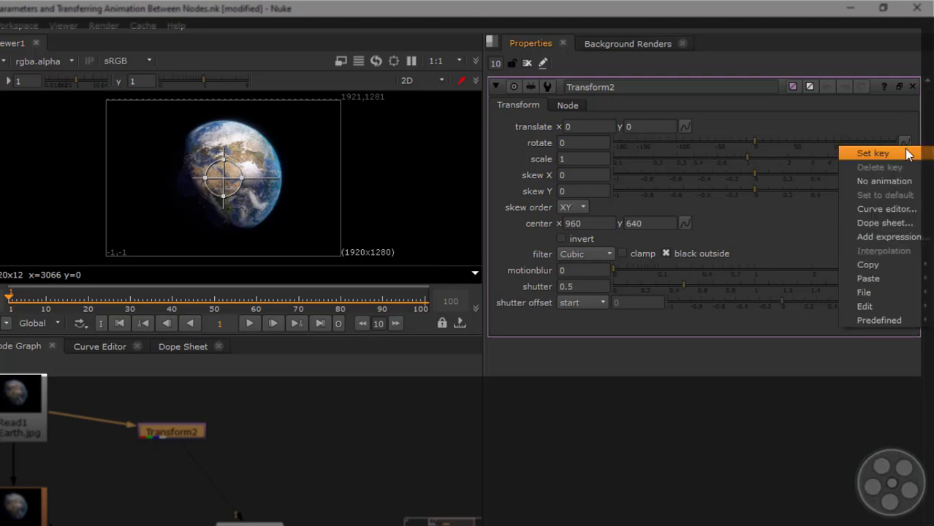
click(906, 153)
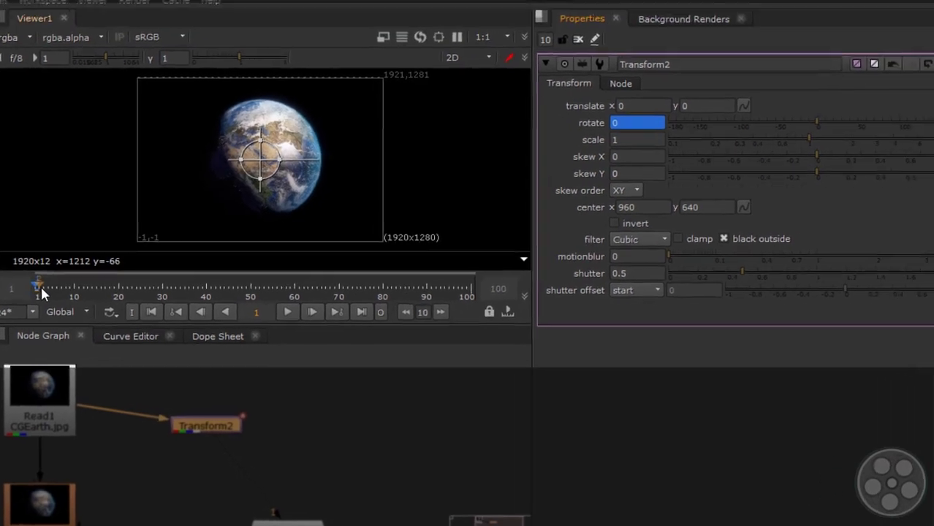
Set the rotate value of Transform2 to 21 at frame 60
drag(80, 266, 86, 272)
drag(16, 310, 259, 308)
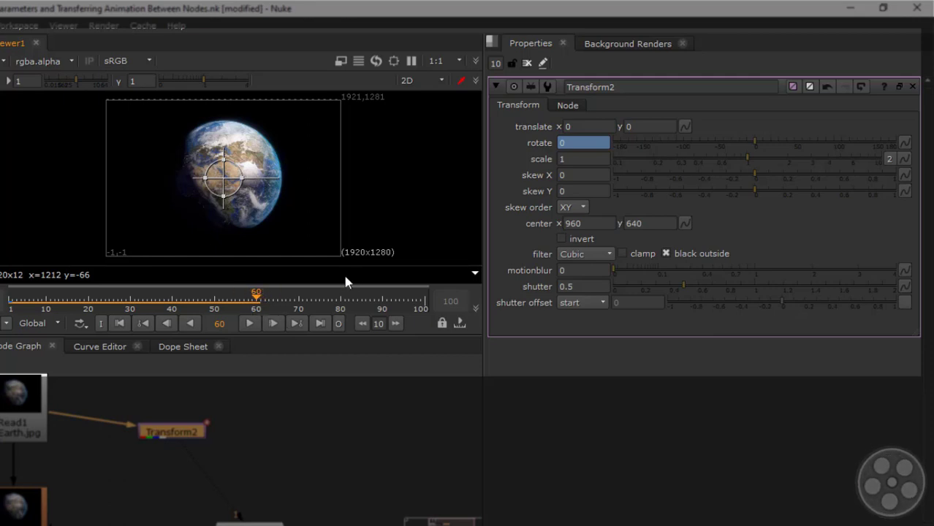
click(581, 144)
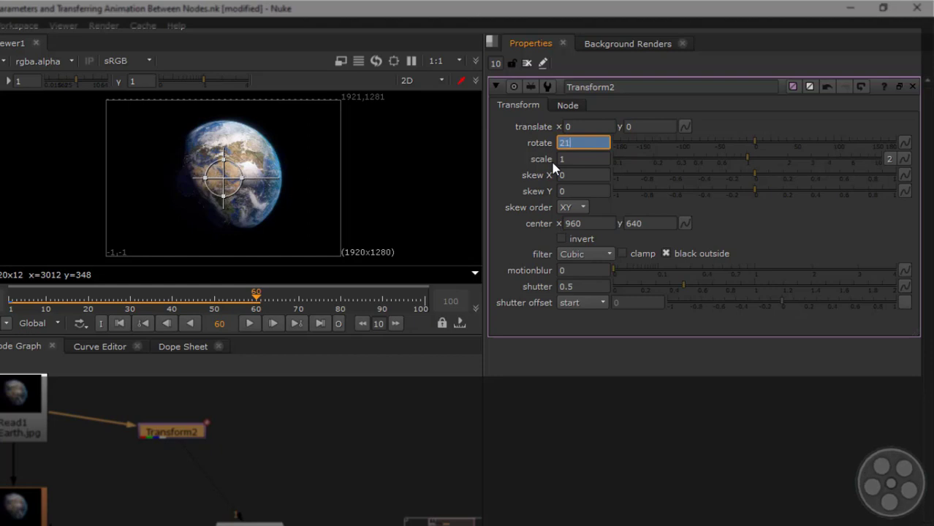
key(Return)
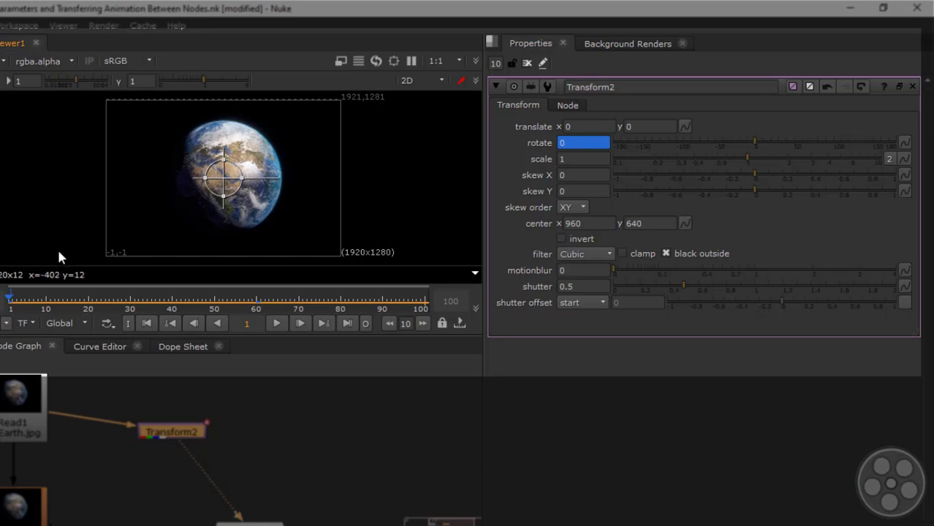
Play the rotation animation and scrub through the frames between its two keyframes to examine the interpolated rotate values
click(275, 324)
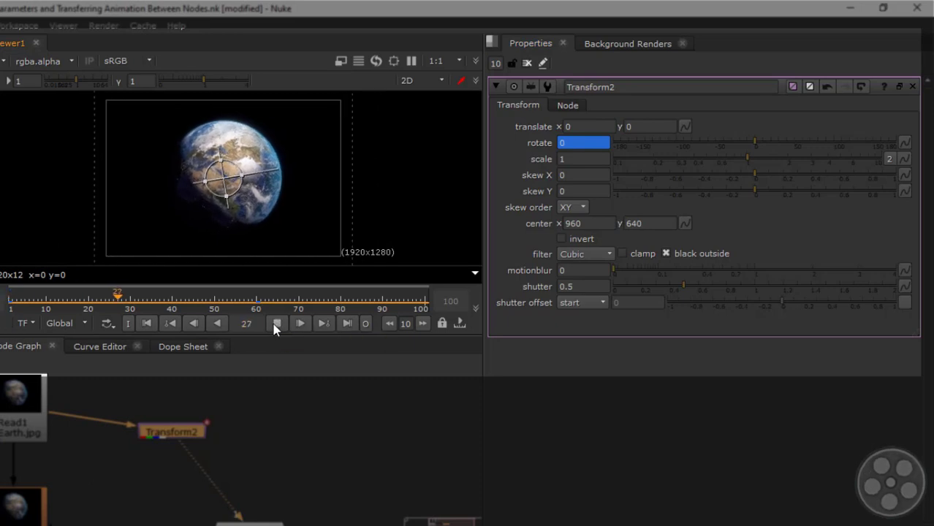
click(275, 324)
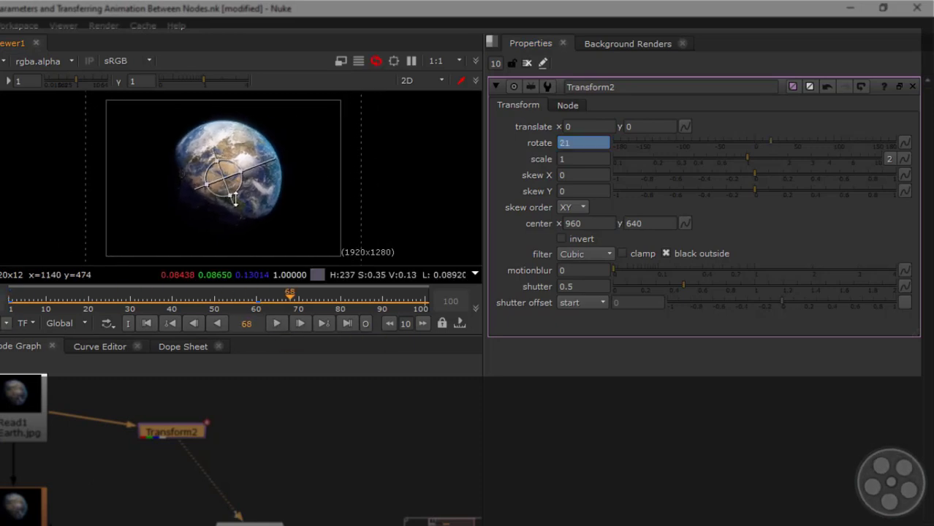
drag(286, 296, 8, 301)
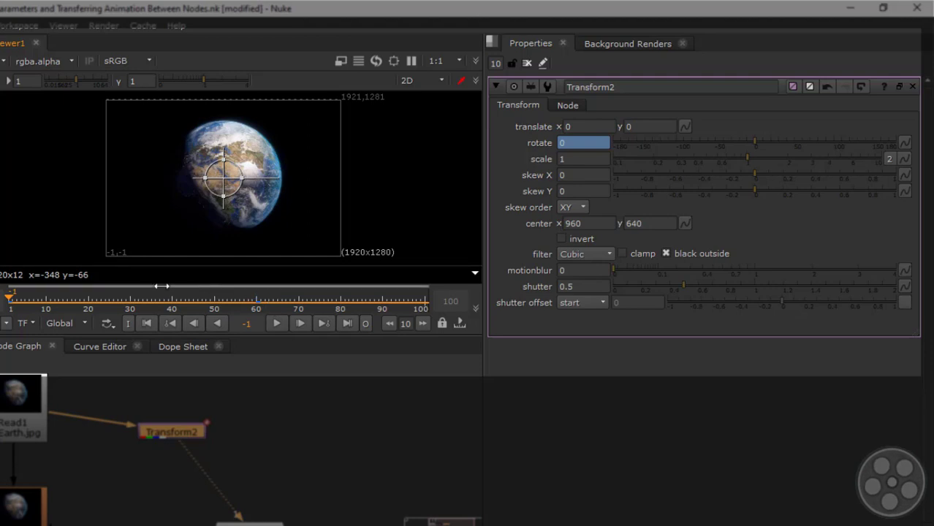
drag(12, 298, 45, 306)
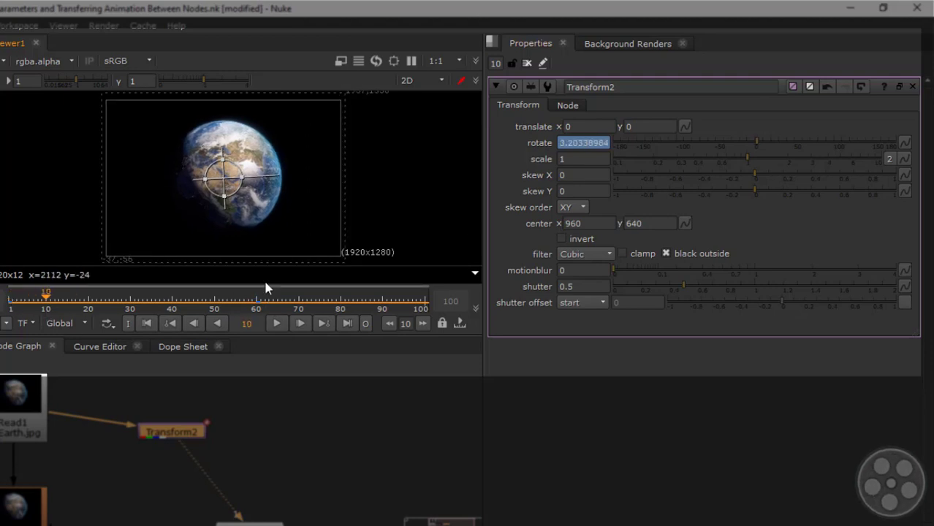
drag(46, 297, 178, 327)
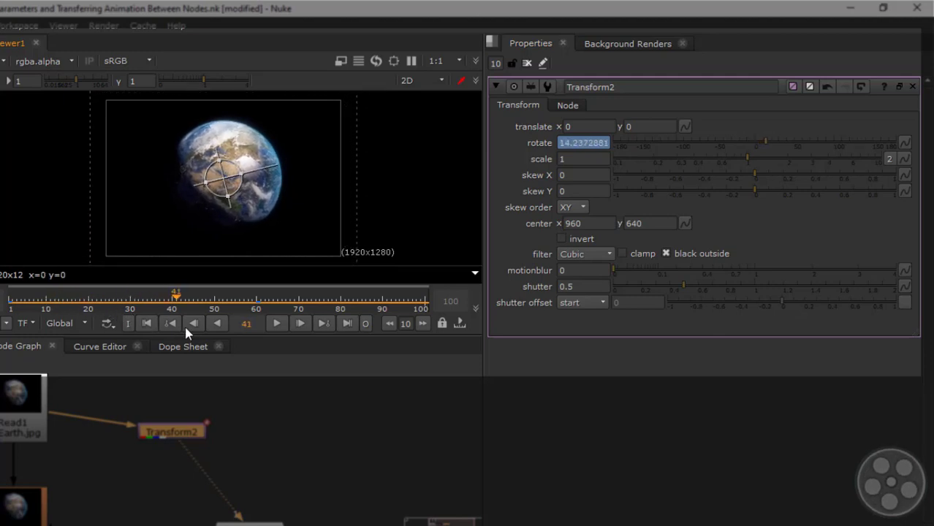
Change the rotate value to 6.271188 at frame 20 to add an intermediate keyframe
drag(250, 299, 91, 308)
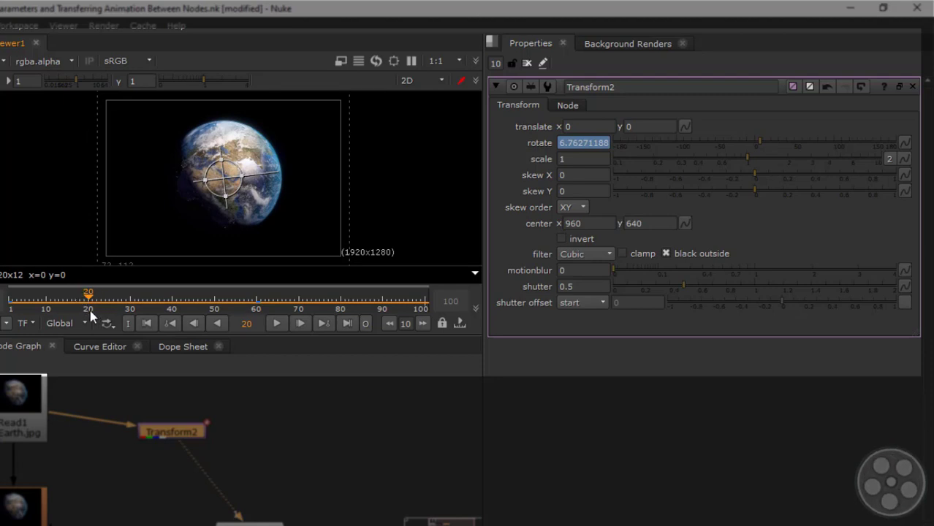
click(577, 142)
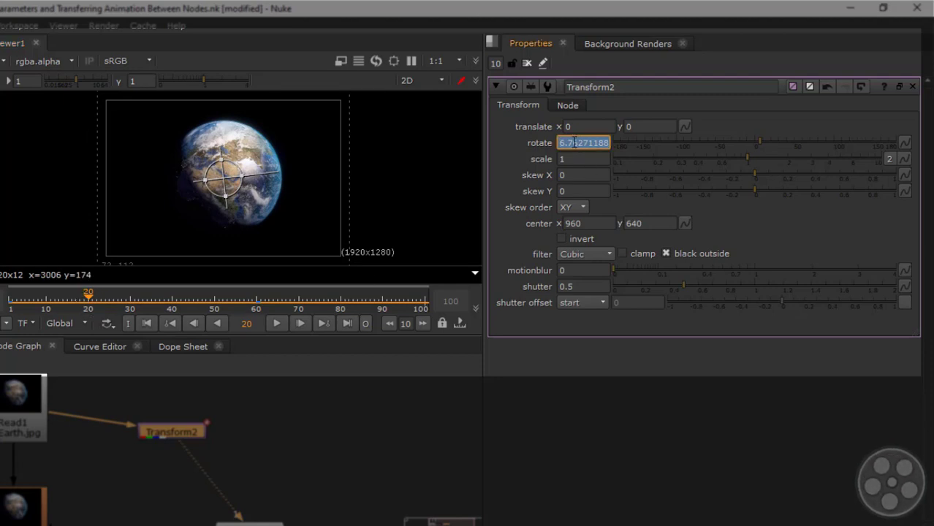
key(BackSpace)
key(BackSpace)
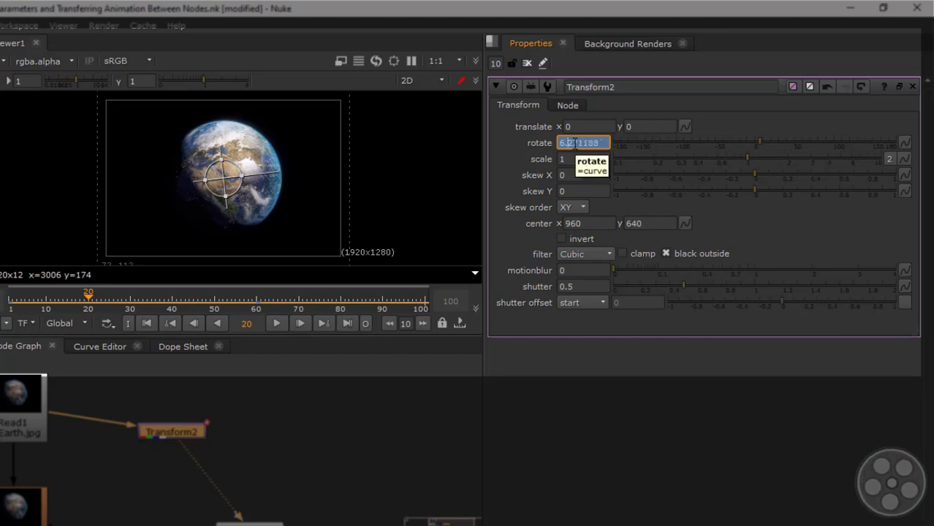
key(Return)
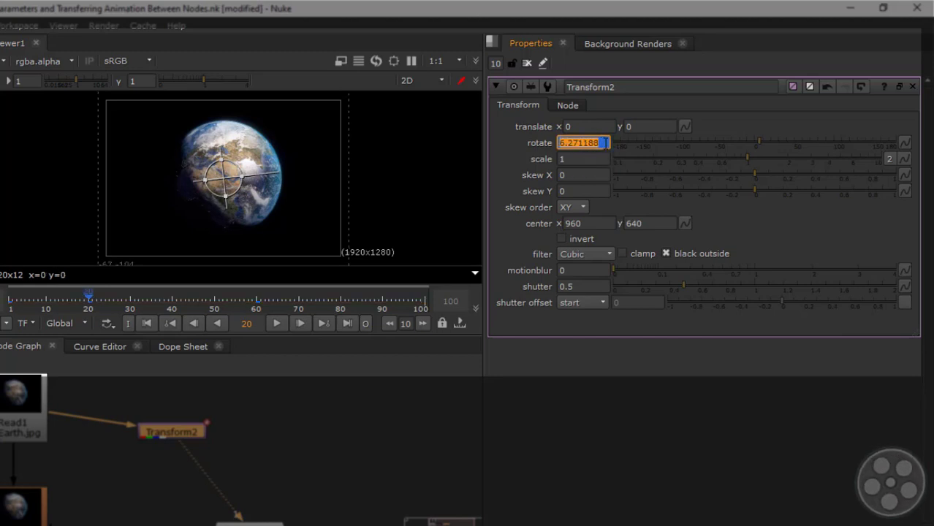
Delete the rotate keyframe at frame 20
click(904, 142)
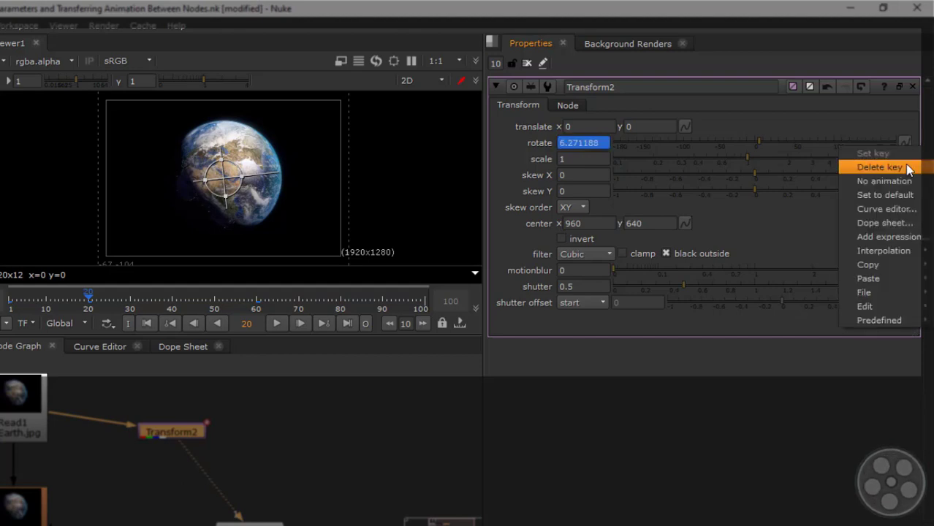
click(601, 144)
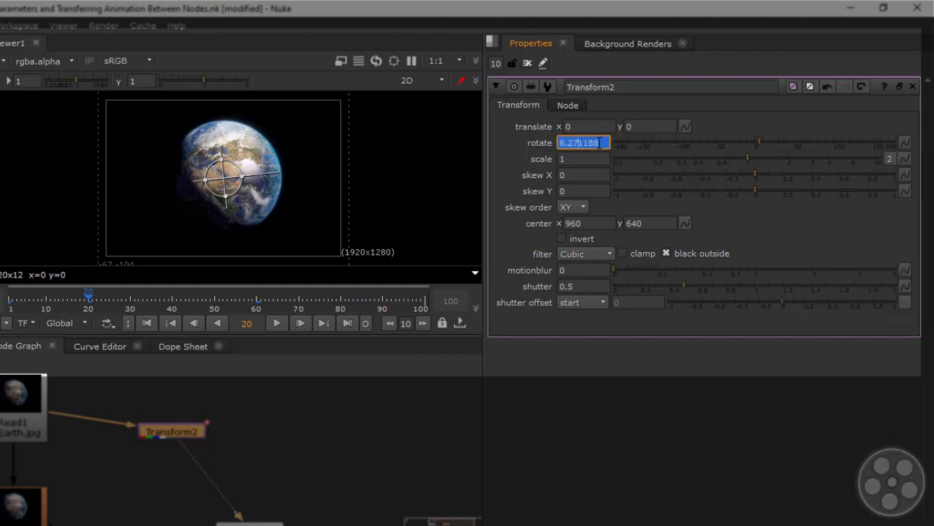
right_click(600, 144)
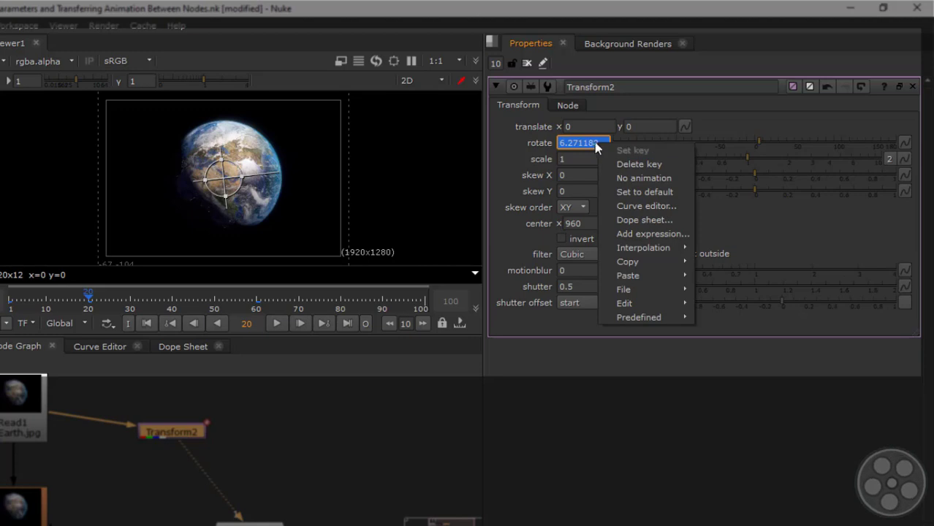
click(597, 145)
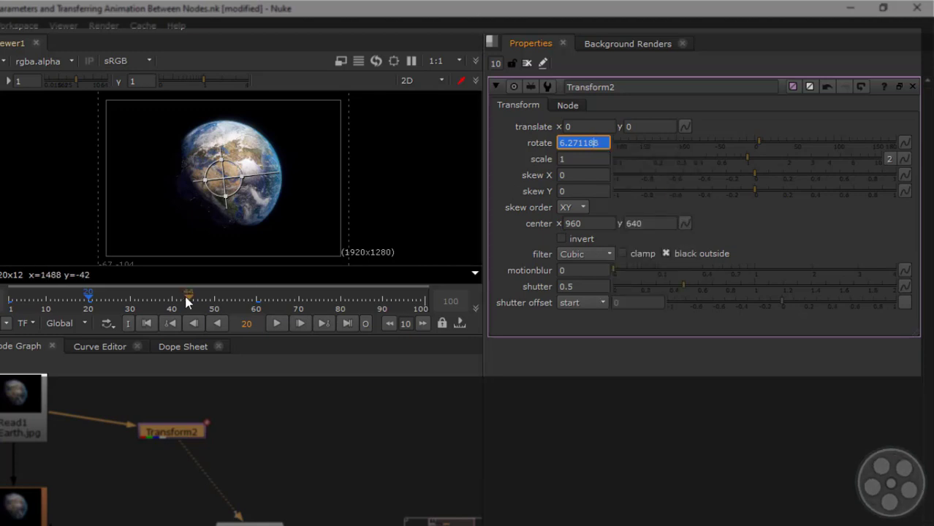
right_click(604, 142)
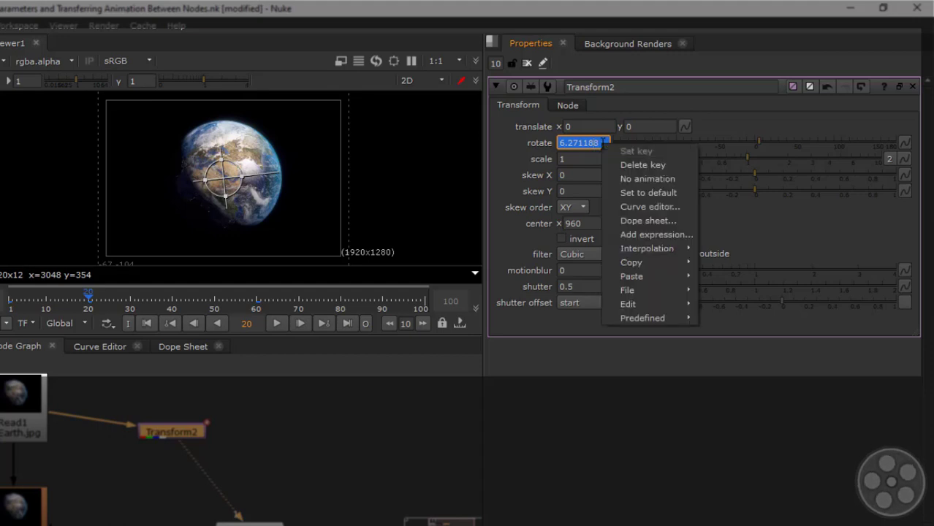
click(622, 164)
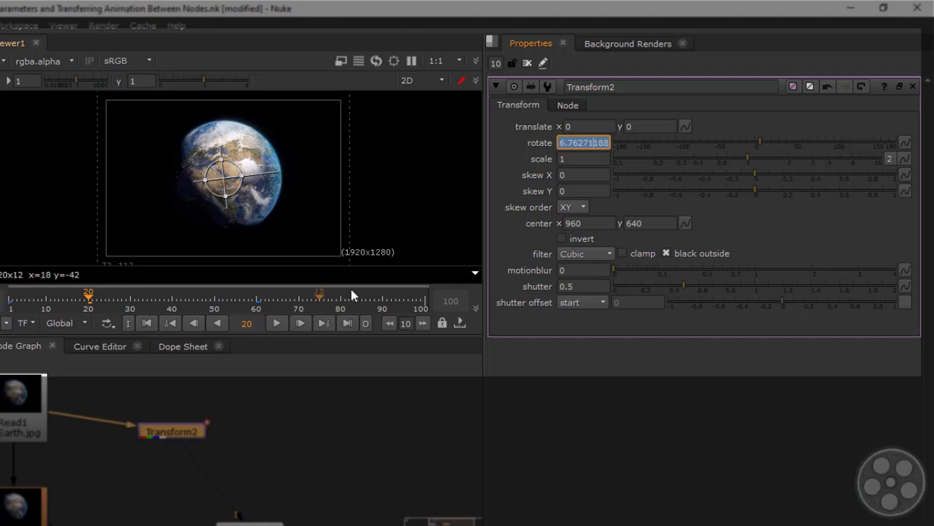
Remove all animation from the rotate parameter and confirm the deletion
right_click(590, 143)
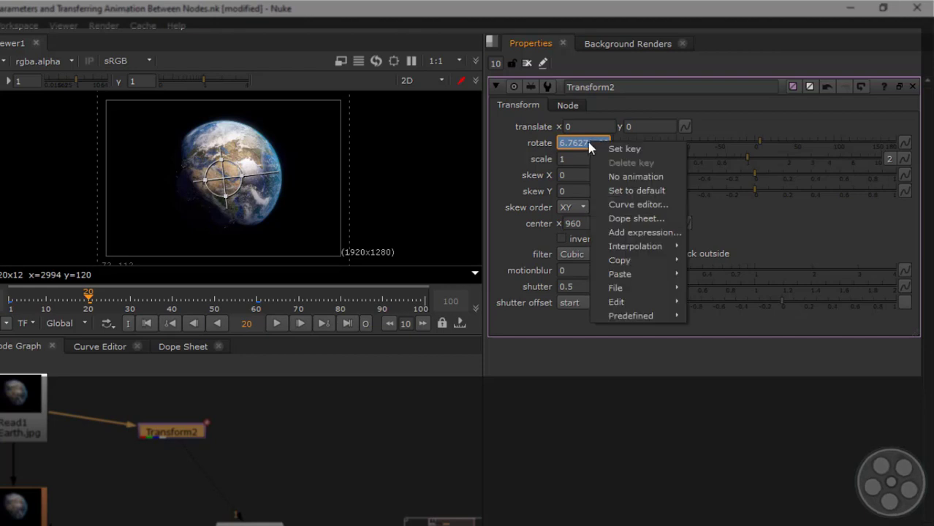
click(618, 177)
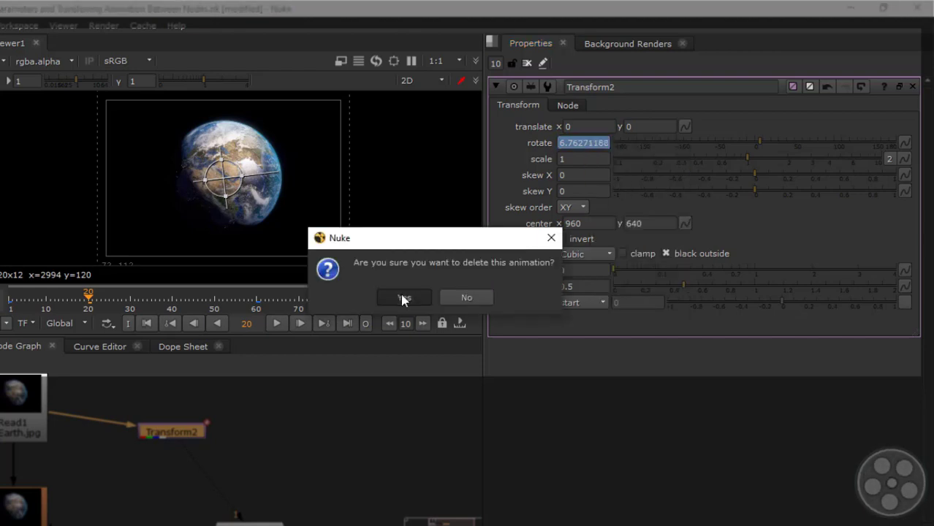
click(402, 298)
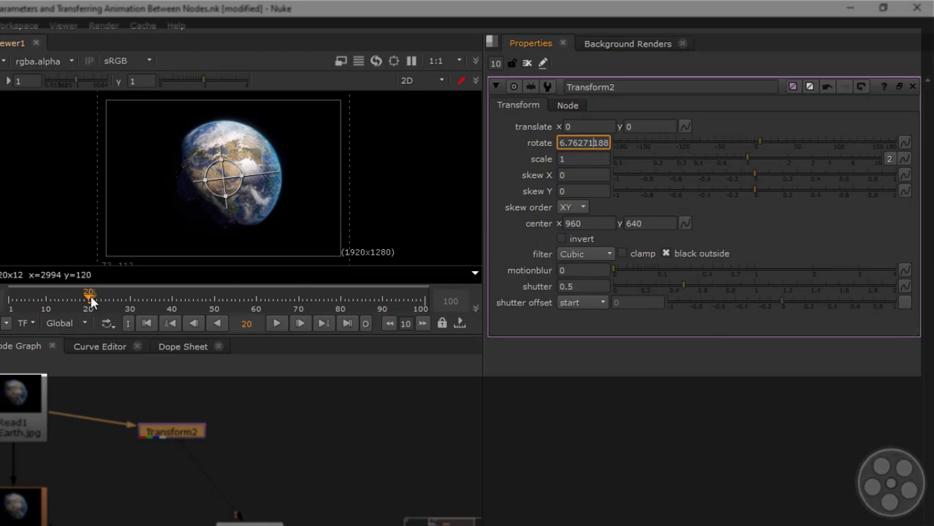
Set a keyframe on the skew X parameter at frame -1
drag(91, 296, 2, 315)
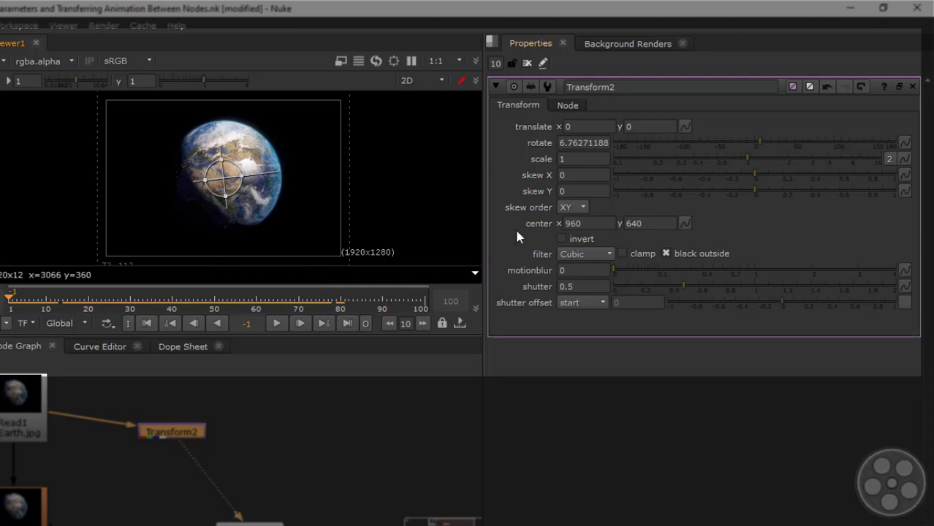
click(572, 176)
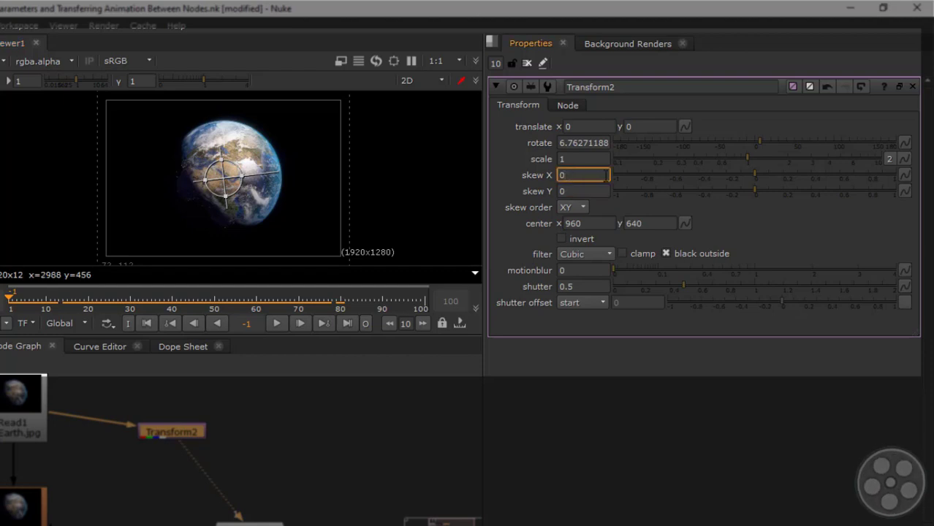
right_click(601, 176)
click(607, 182)
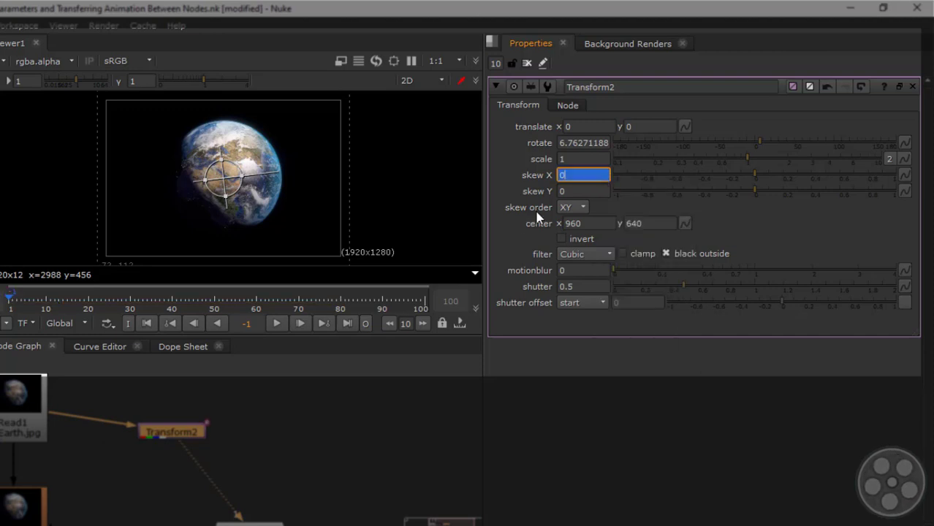
Set the skew X value to 2 at frame 50
click(214, 295)
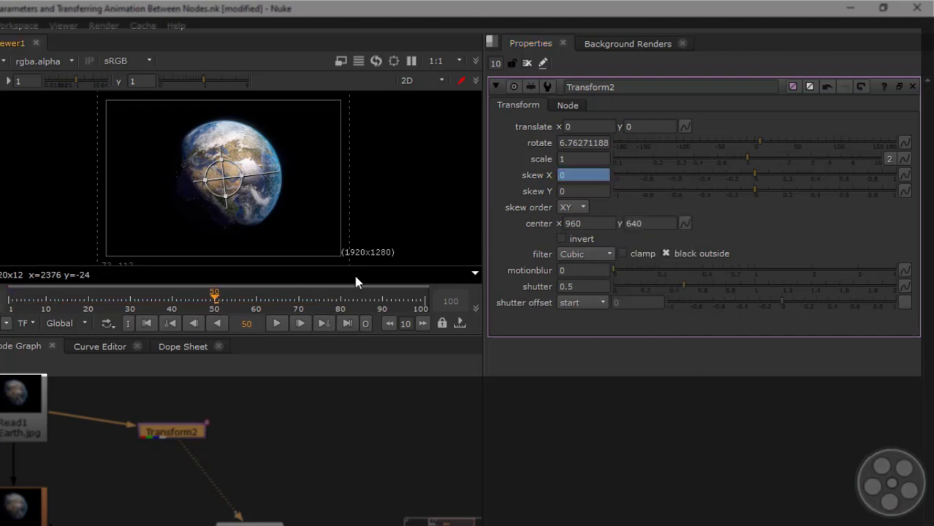
click(575, 174)
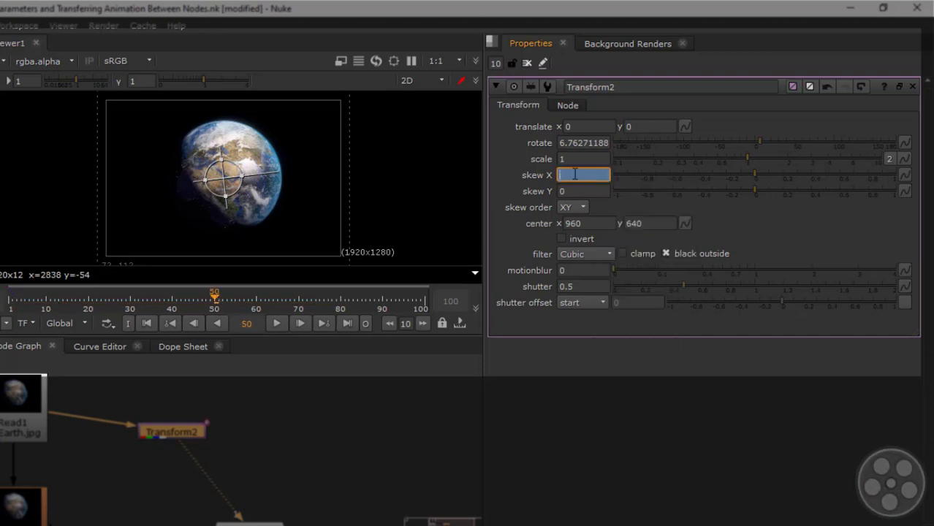
text(2)
key(Return)
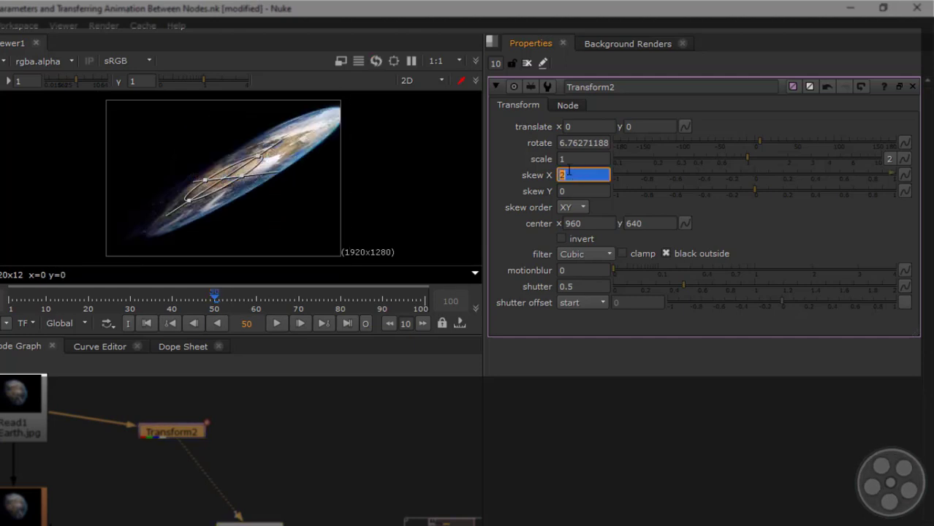
Scrub back through the timeline to preview the skew X animation, then copy the animation from Transform2's skew X
drag(215, 299, 193, 314)
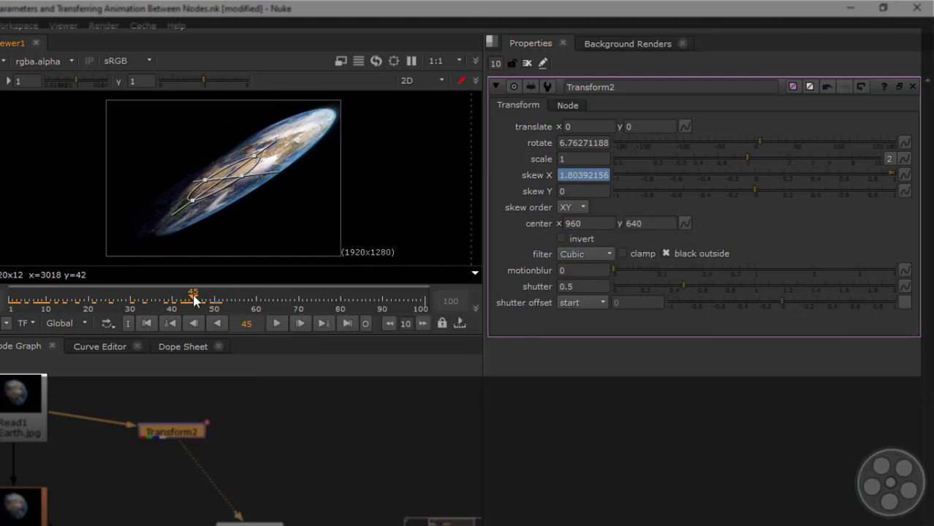
drag(194, 299, 121, 301)
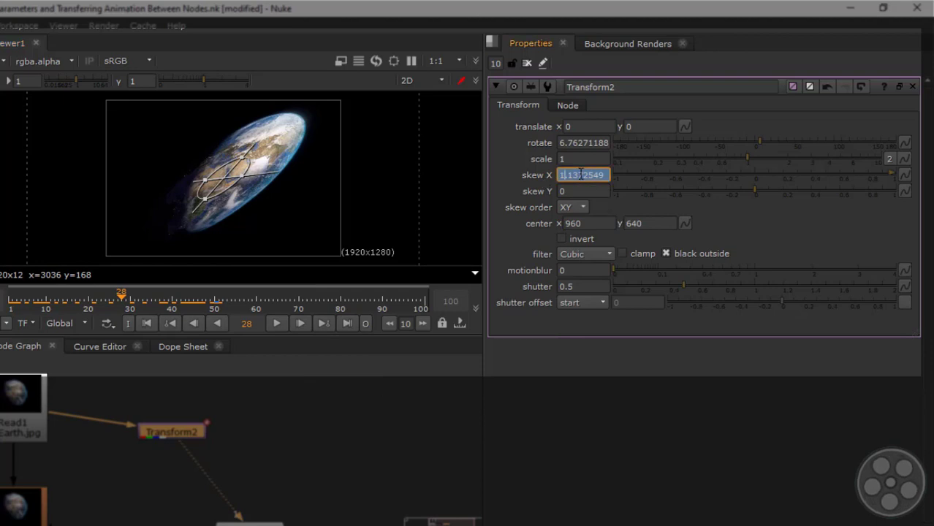
right_click(578, 175)
mouse_move(619, 291)
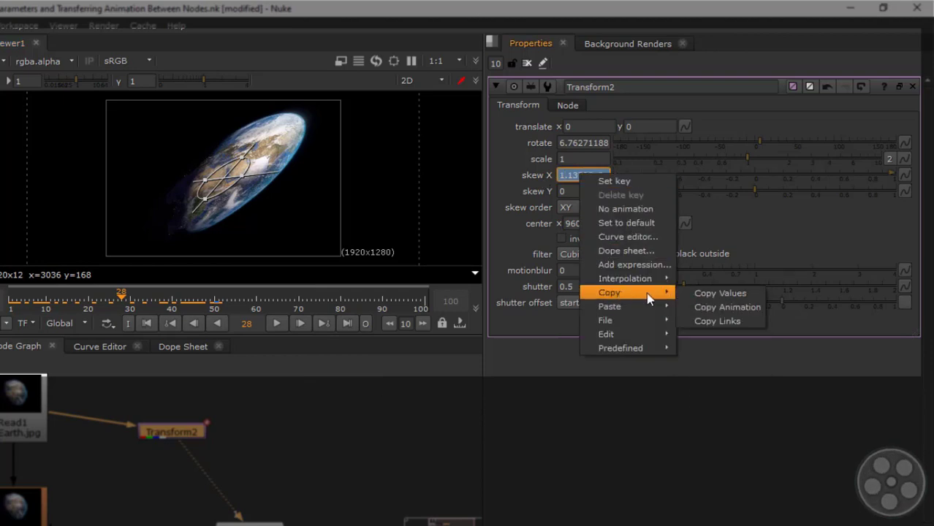
click(708, 310)
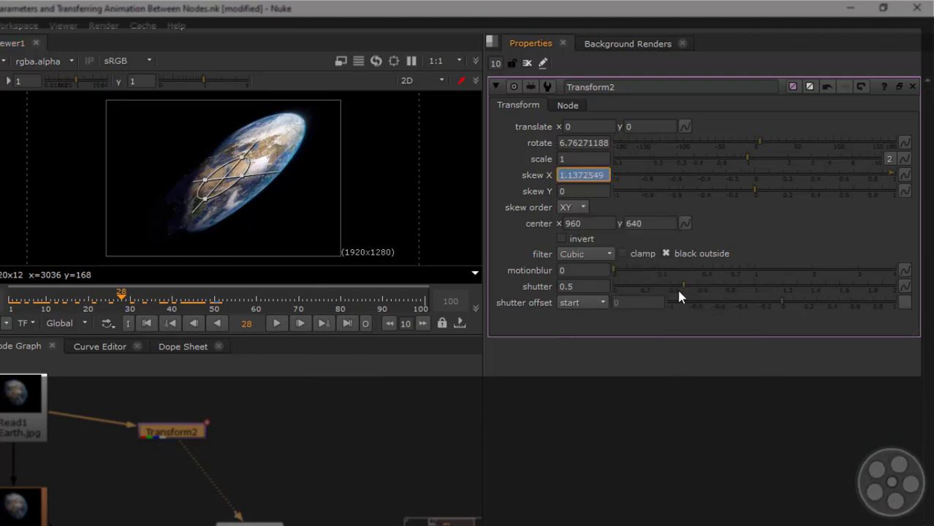
Paste the copied animation onto skew Y with Paste Absolute and scrub to frame 50 to check both skews
right_click(590, 192)
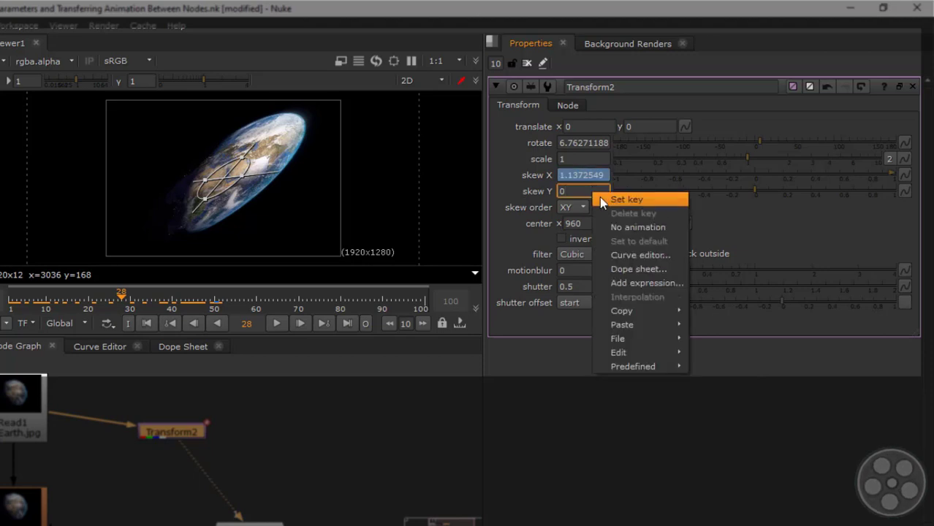
mouse_move(644, 326)
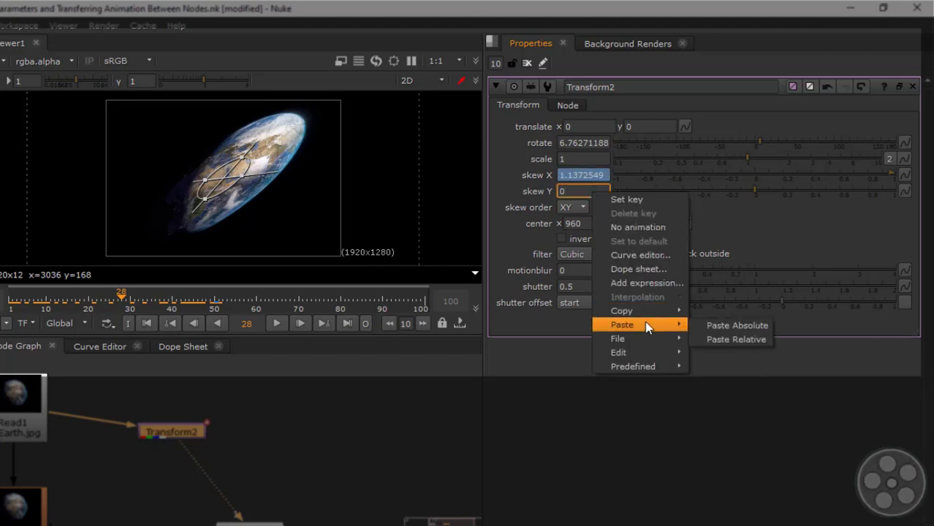
click(706, 326)
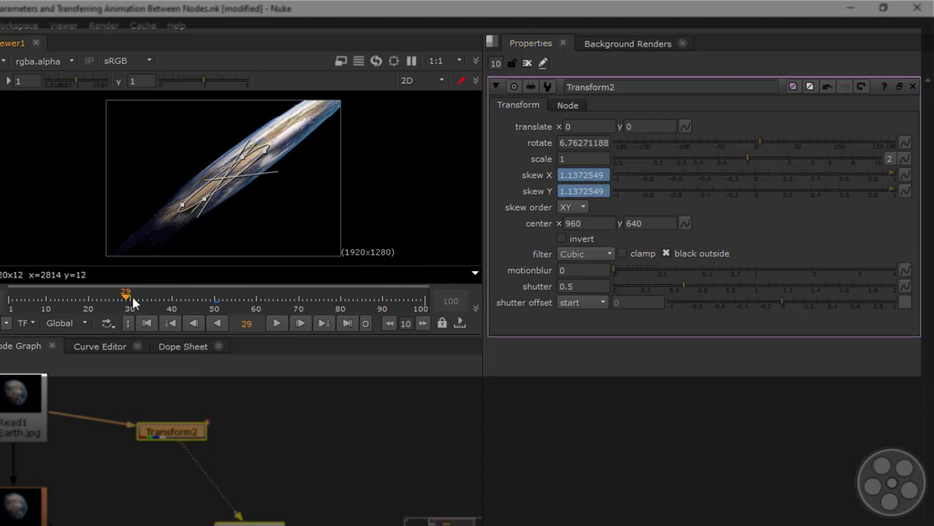
drag(130, 295, 192, 299)
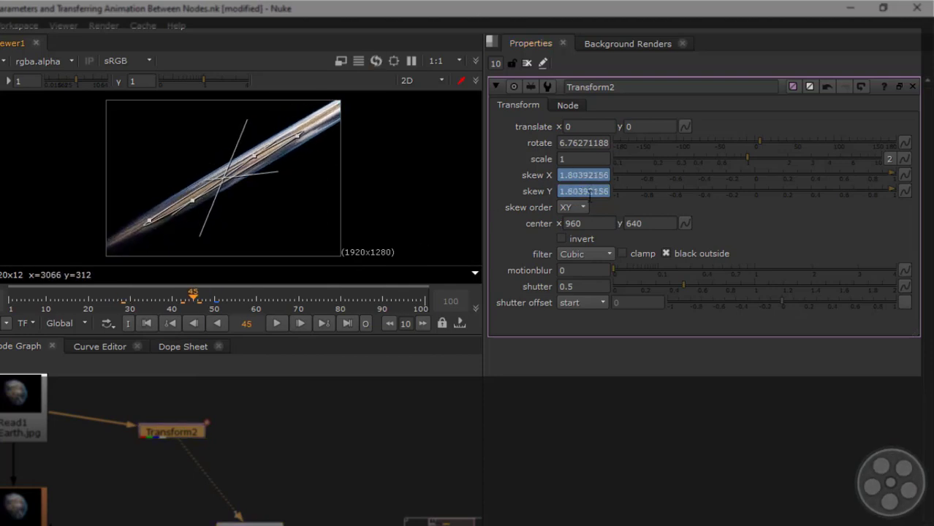
drag(199, 299, 217, 327)
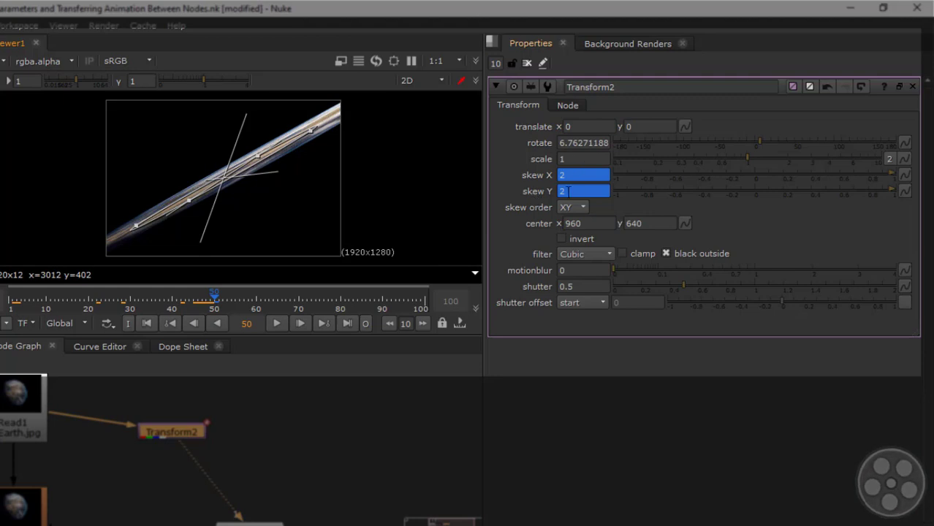
Remove all animation from Transform2's skew X and skew Y parameters, confirming both deletions
right_click(581, 176)
click(610, 206)
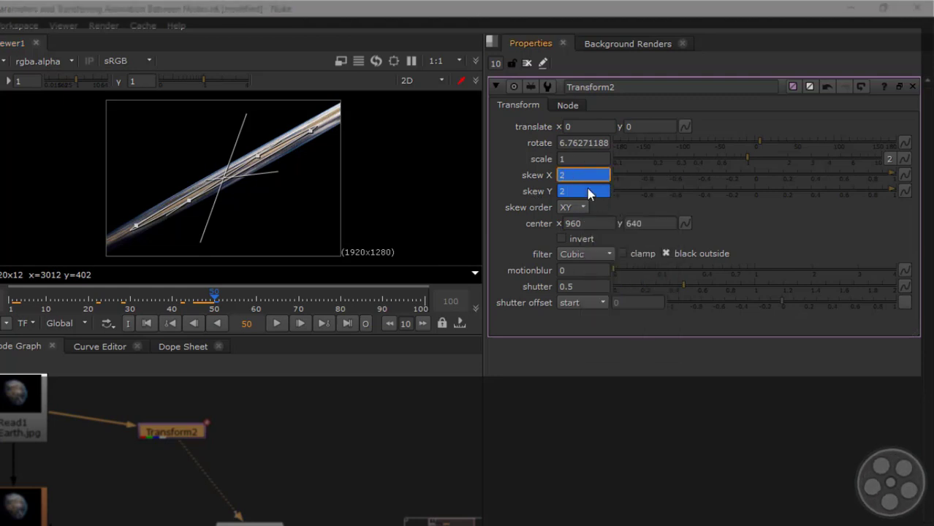
click(410, 295)
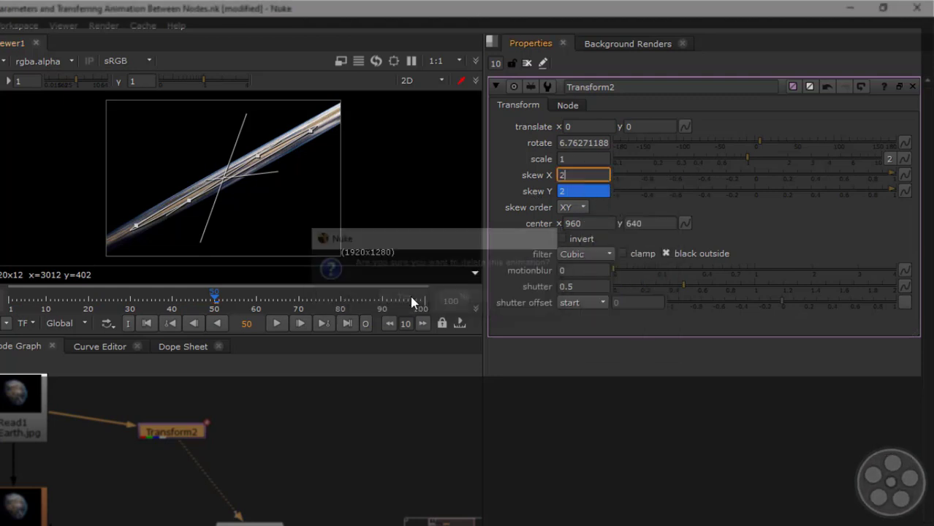
right_click(574, 193)
click(603, 226)
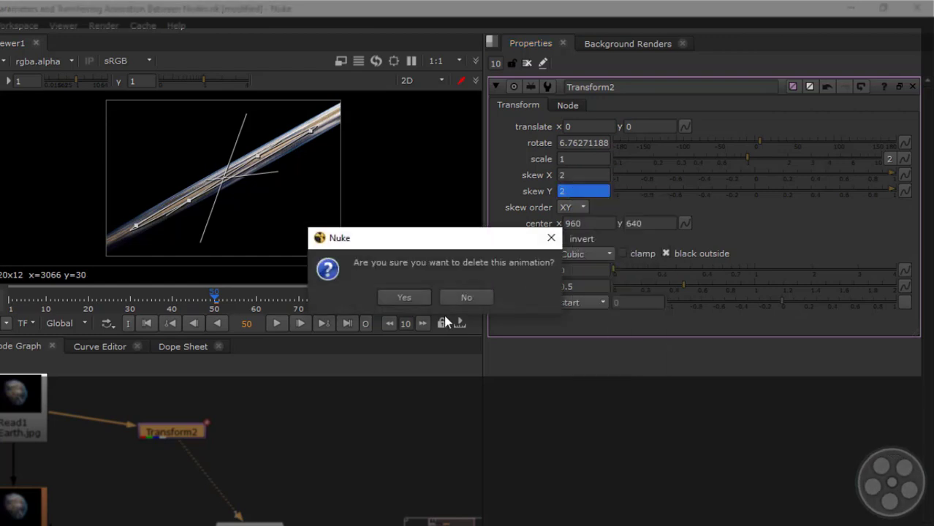
click(404, 297)
Reset Transform2's skew Y and skew X values to 0
text(0)
key(Return)
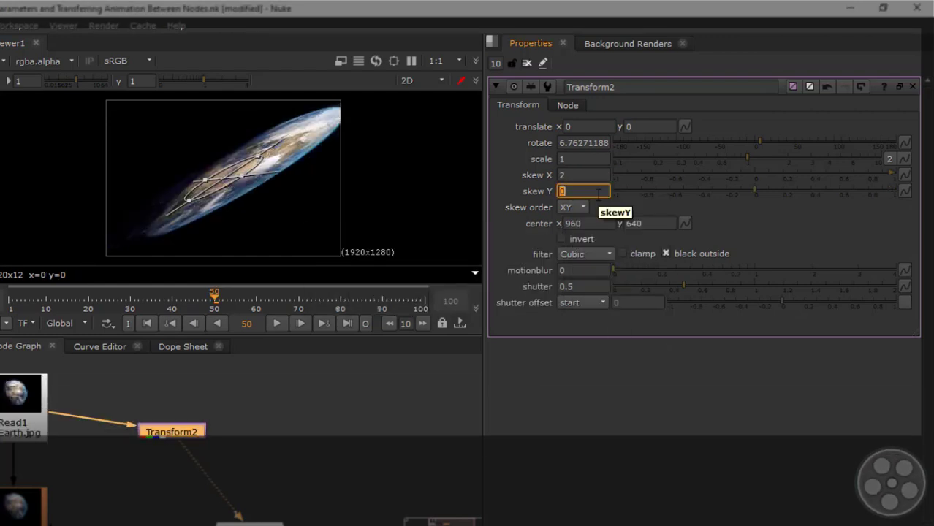
click(581, 174)
text(0)
key(Return)
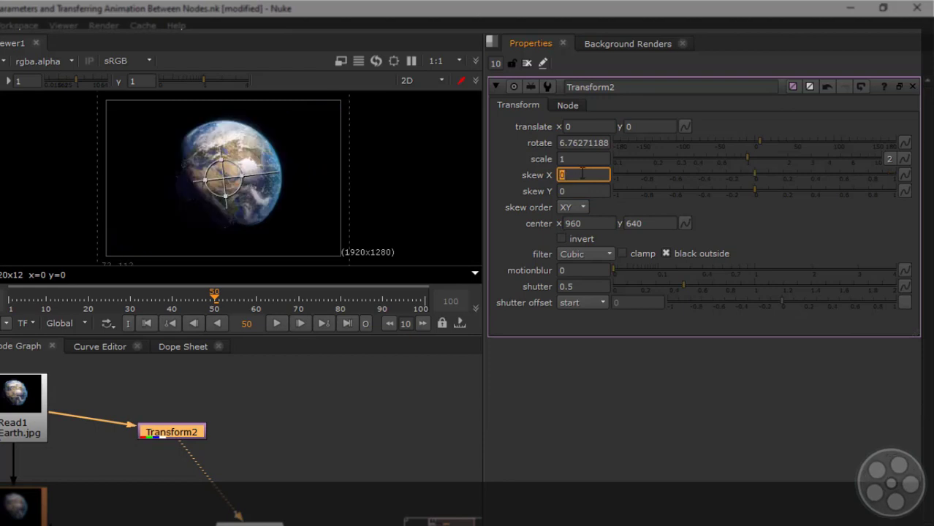
Add a second, unconnected Transform node in the empty node graph area beside Transform2
click(267, 377)
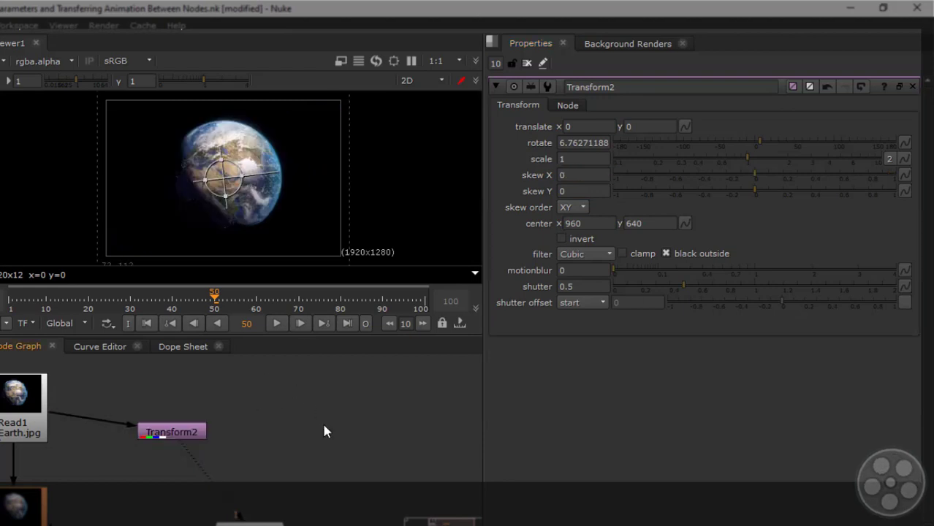
key(Tab)
key(Return)
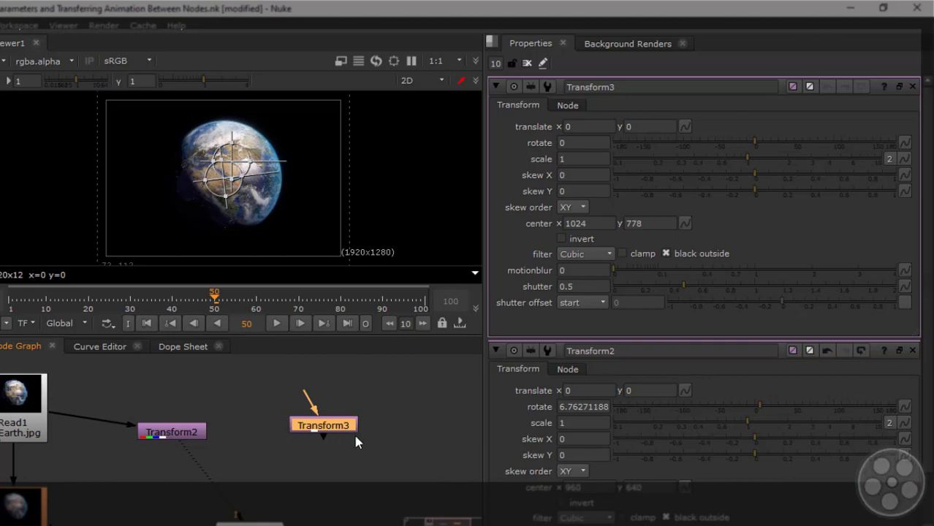
drag(346, 431, 352, 406)
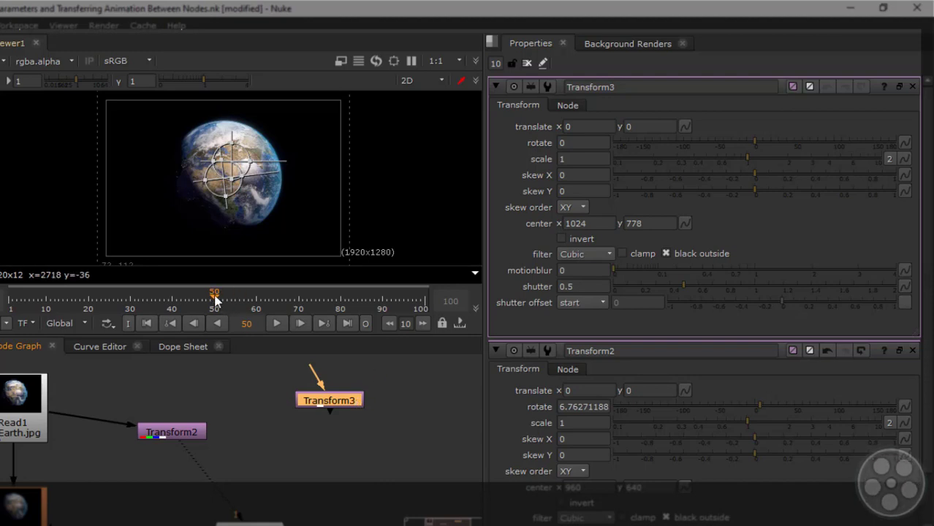
Set a keyframe on Transform3's rotate parameter at frame 1
drag(216, 296, 10, 302)
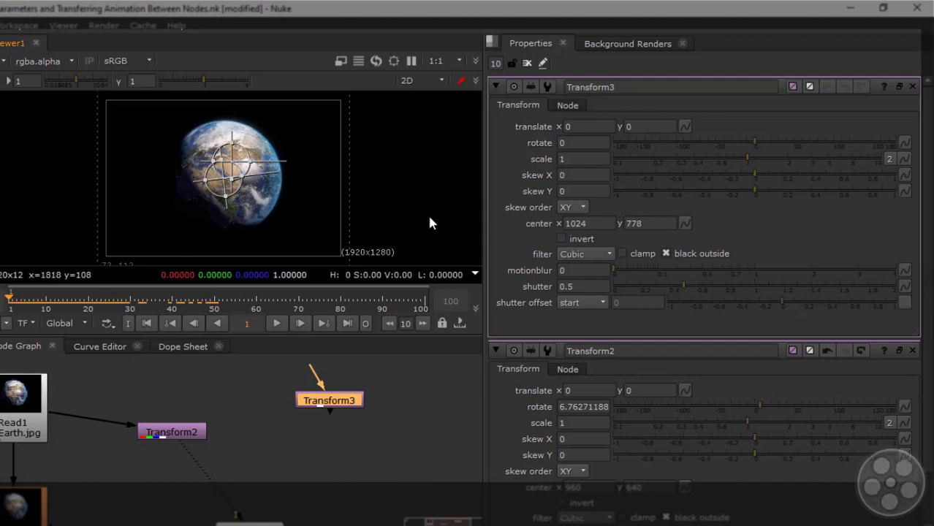
click(581, 144)
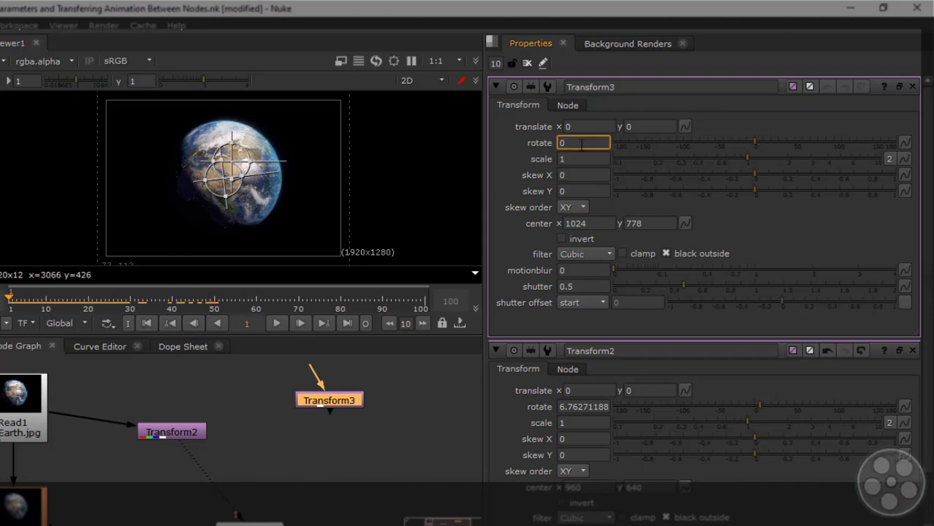
right_click(580, 144)
click(610, 151)
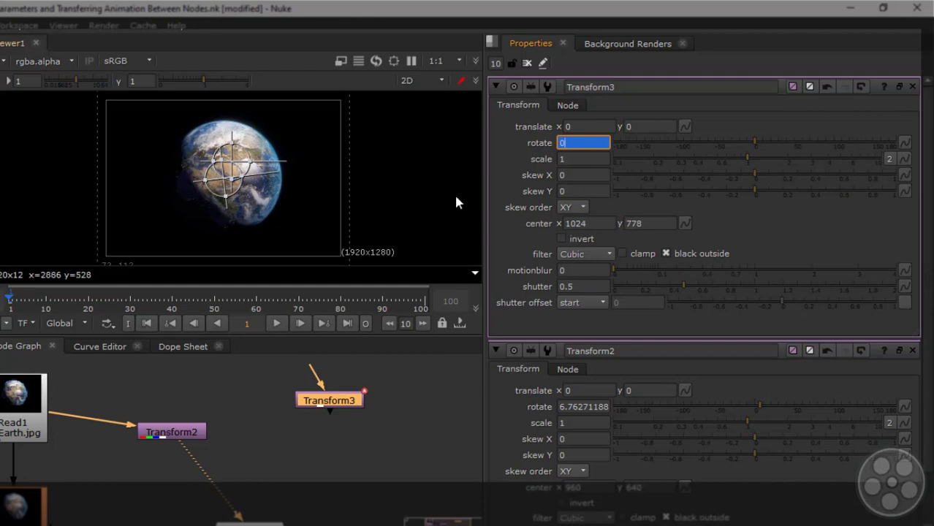
Set Transform3's rotate value to 19 at frame 50 and scrub back to check the animation
click(214, 300)
click(579, 144)
text(19)
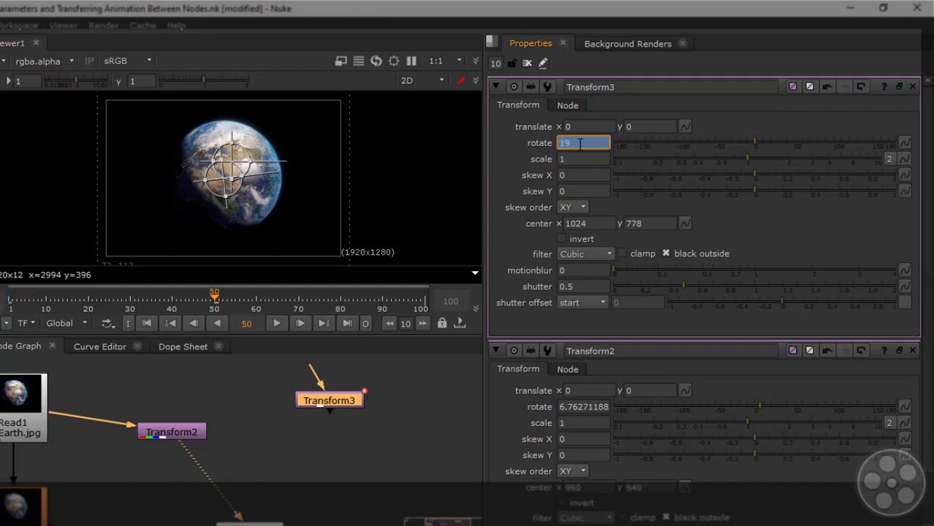
key(Return)
drag(215, 298, 63, 323)
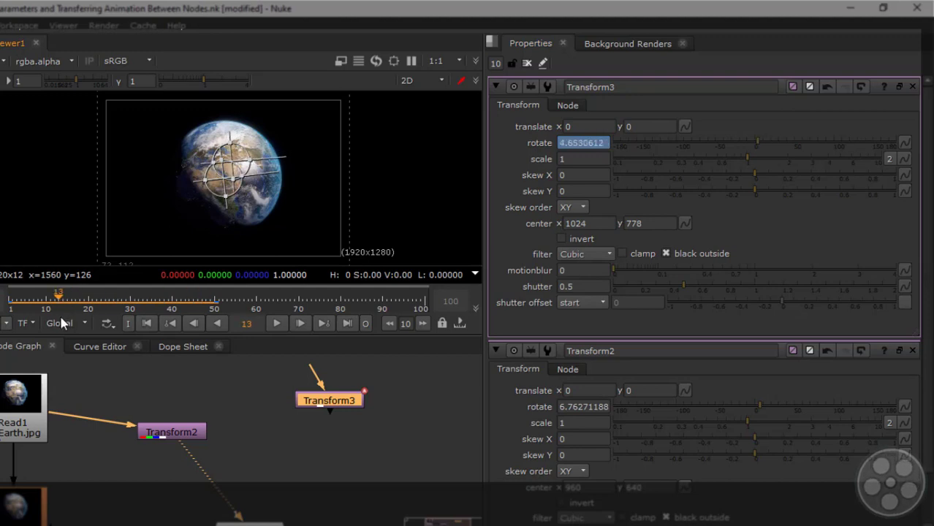
Copy the links of Transform3's rotate parameter
drag(322, 399, 319, 399)
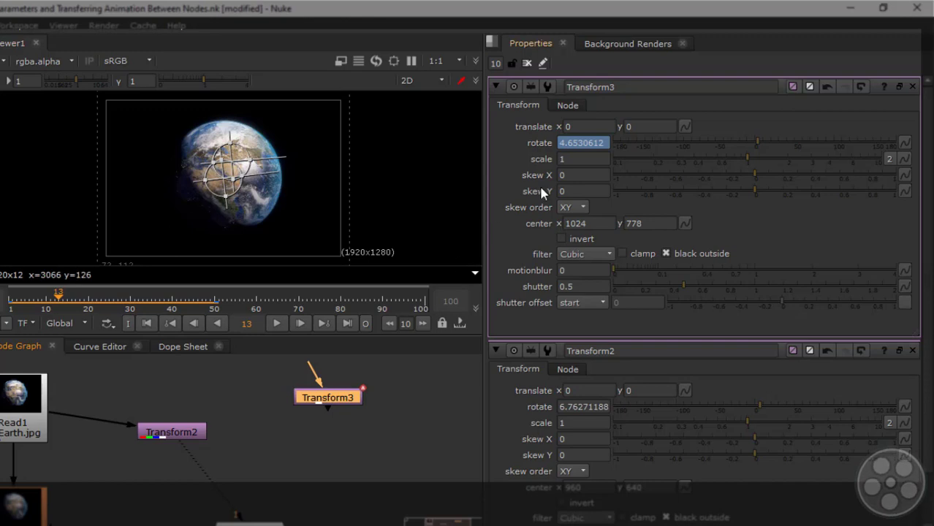
right_click(595, 150)
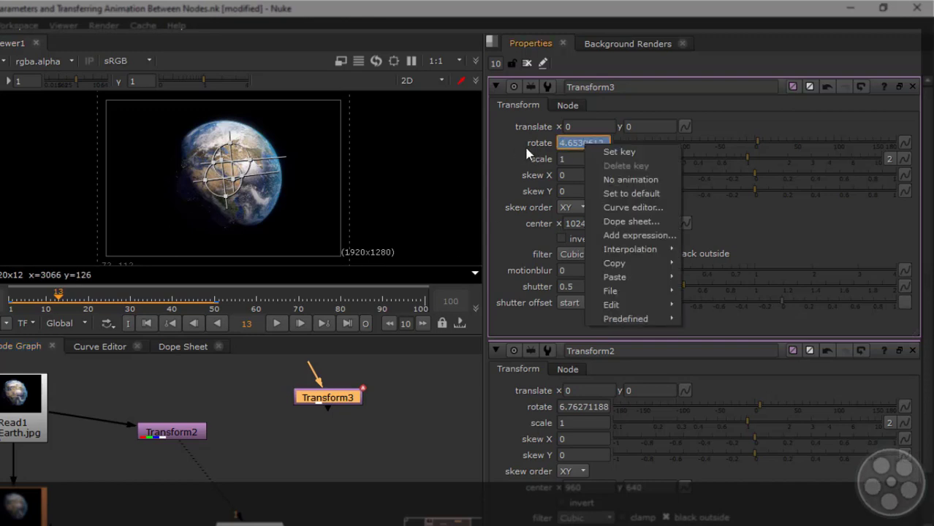
mouse_move(628, 264)
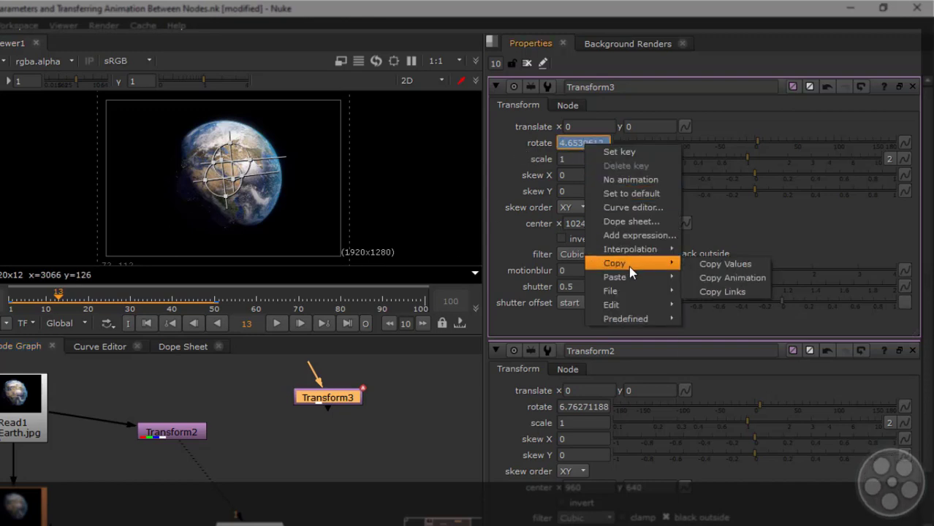
click(721, 292)
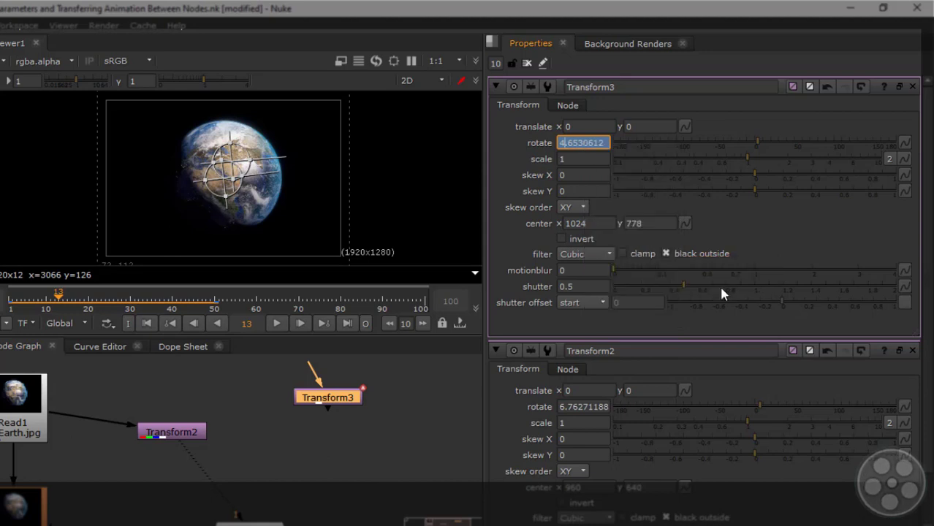
Paste the copied link onto Transform2's rotate parameter with Paste Absolute and scrub the timeline to test it
click(193, 433)
right_click(590, 144)
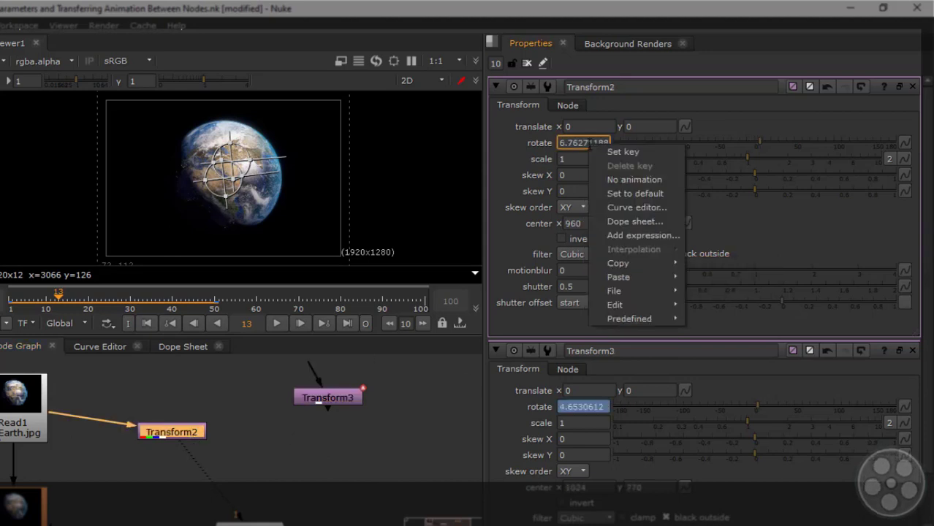
mouse_move(638, 279)
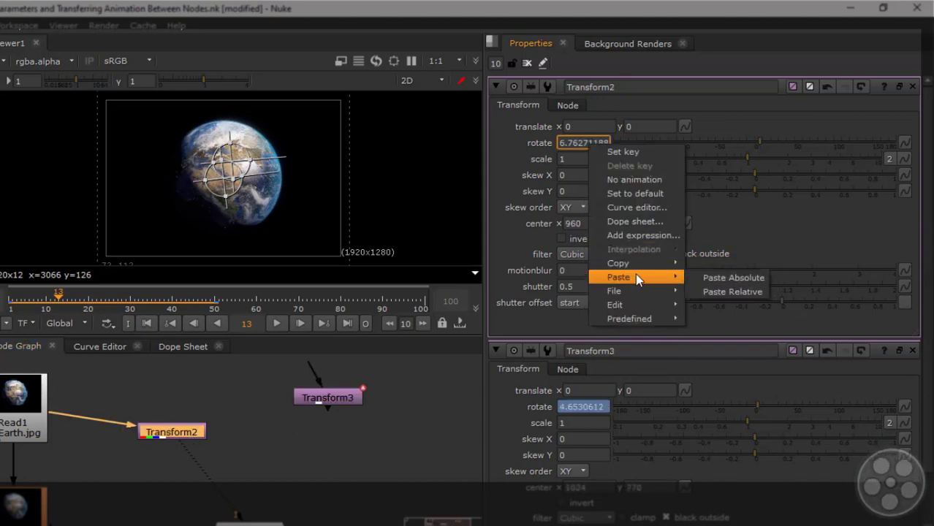
click(723, 278)
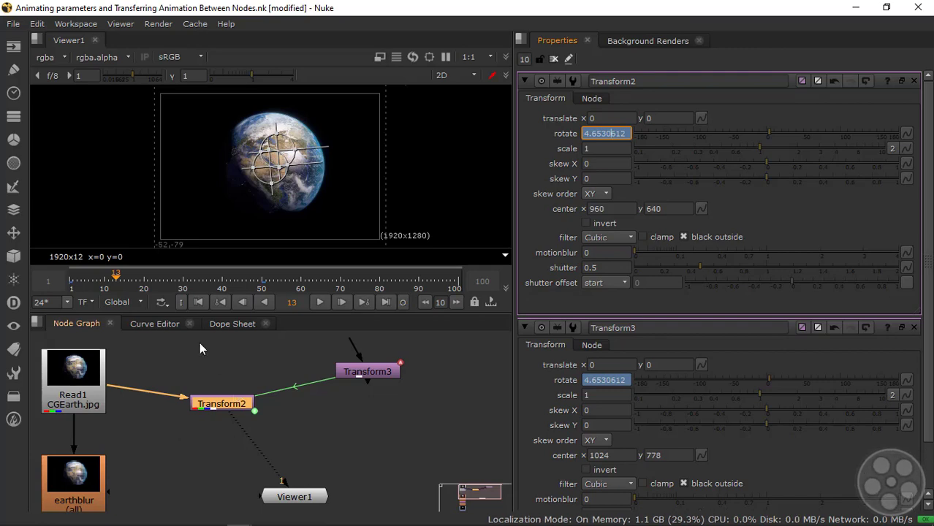
drag(117, 279, 86, 303)
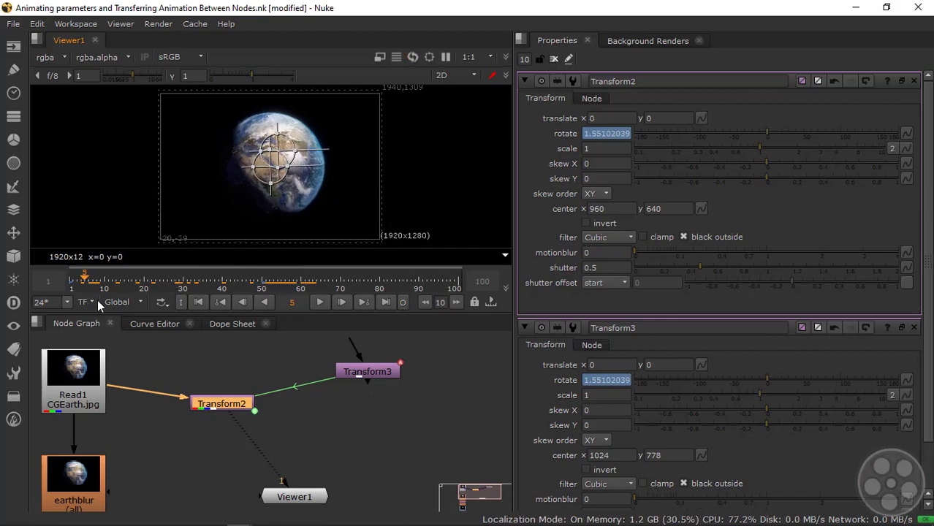